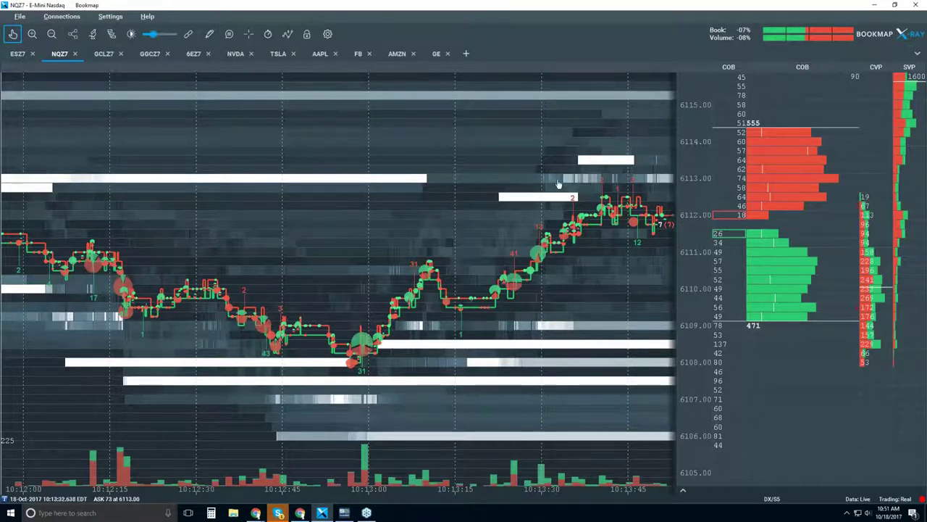
- Zoom the NQZ7 heatmap out so the time axis spans roughly 09:45 to 11:00
scroll(600, 331, "down", 8)
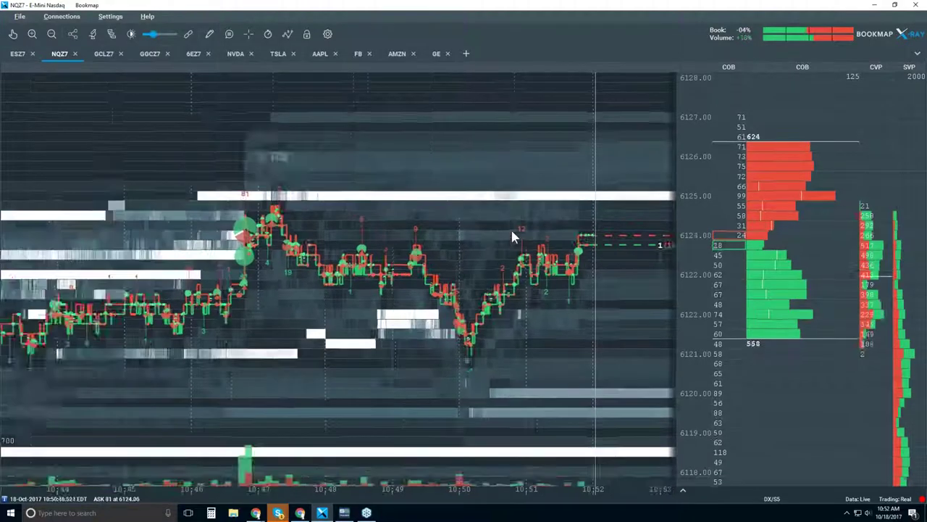
scroll(512, 235, "down", 3)
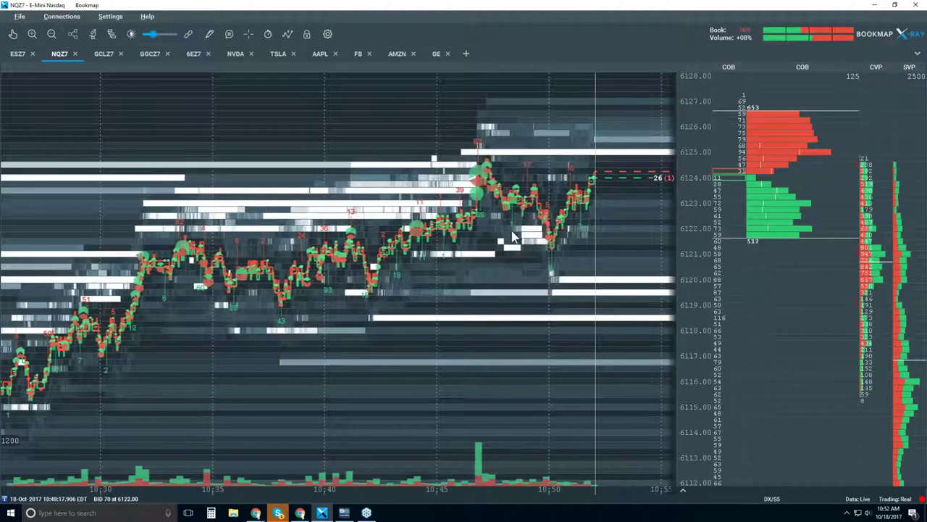
scroll(517, 221, "down", 3)
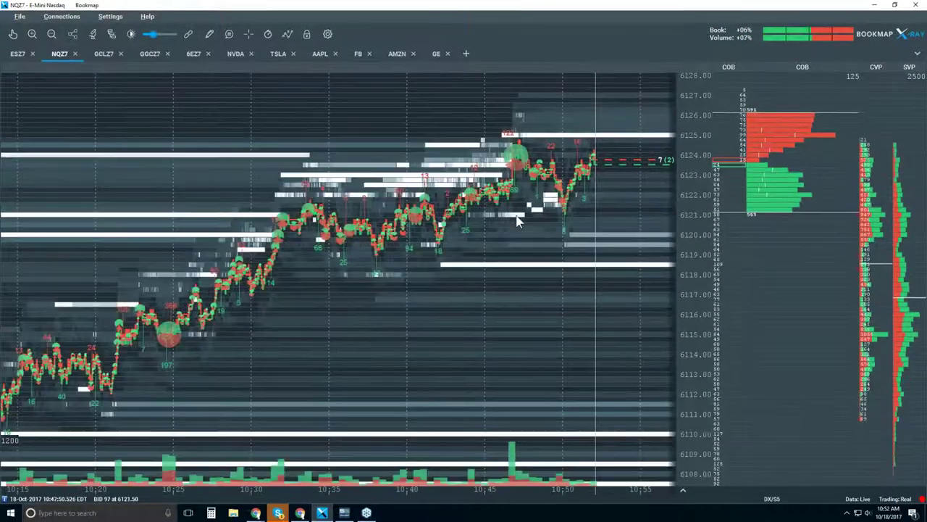
scroll(517, 221, "down", 3)
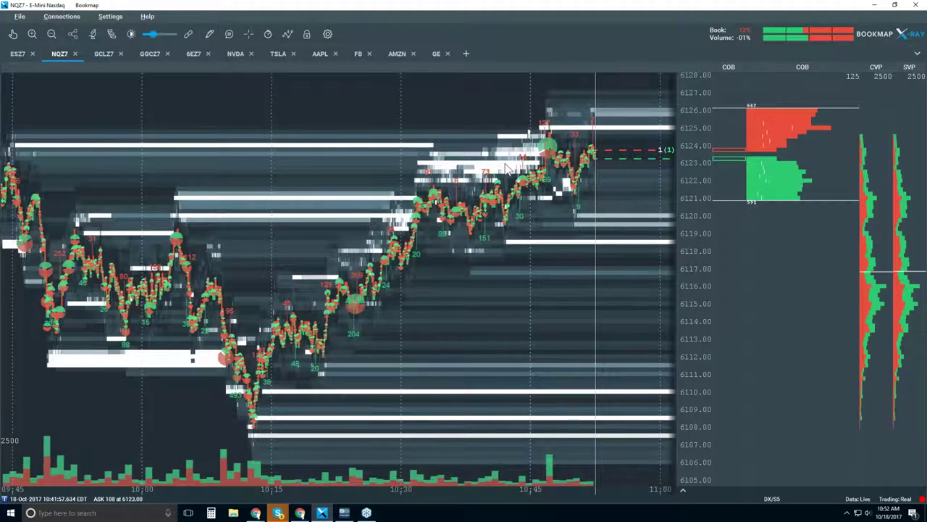
- Turn Candlestick Bars on and Volume Dots, Best Bid/Ask, Indicators, Heatmap and Extended off
left_click(288, 35)
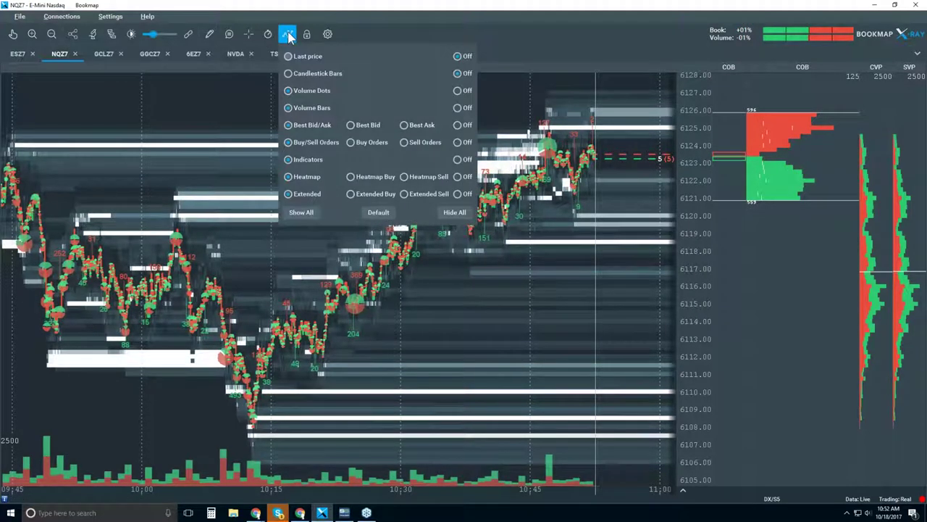
left_click(308, 76)
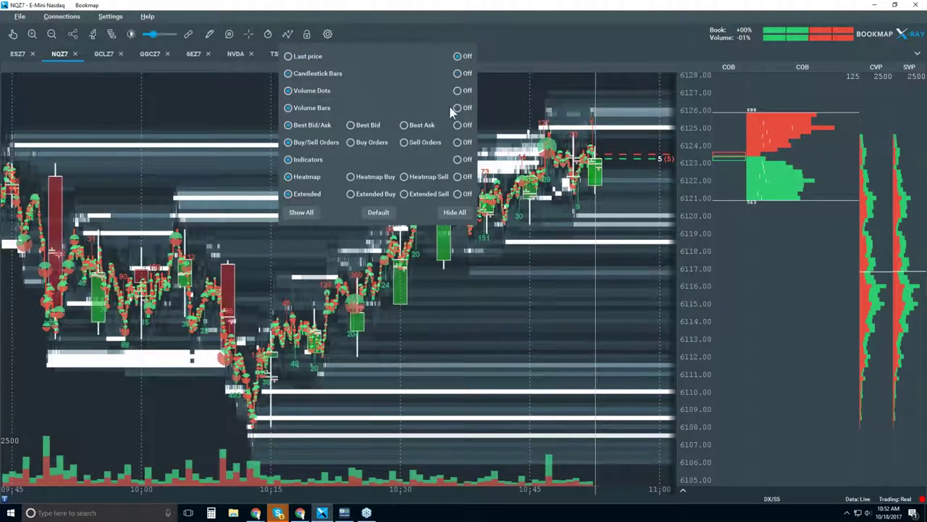
left_click(458, 91)
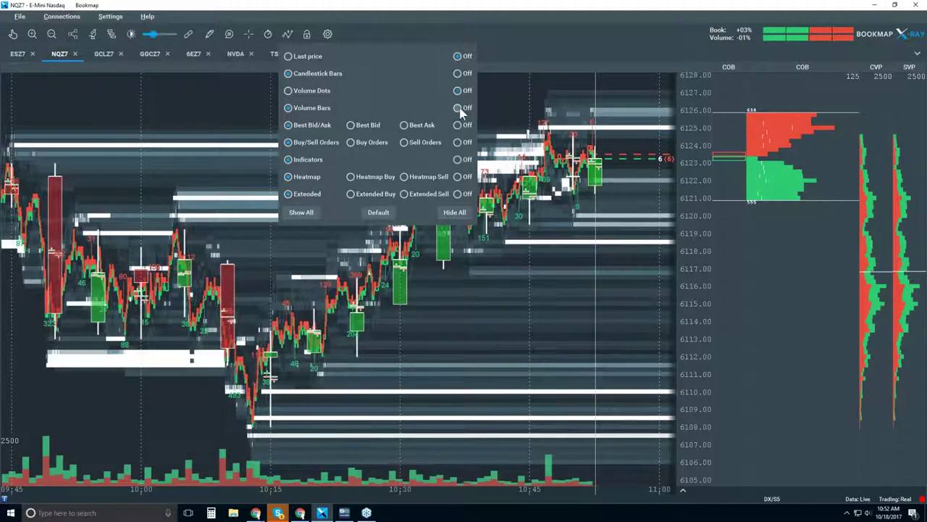
left_click(458, 125)
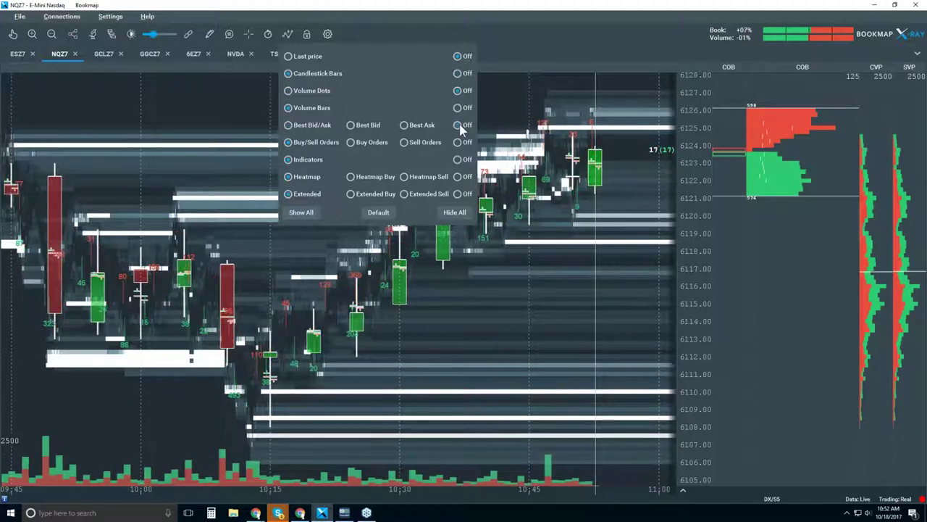
left_click(459, 160)
left_click(459, 177)
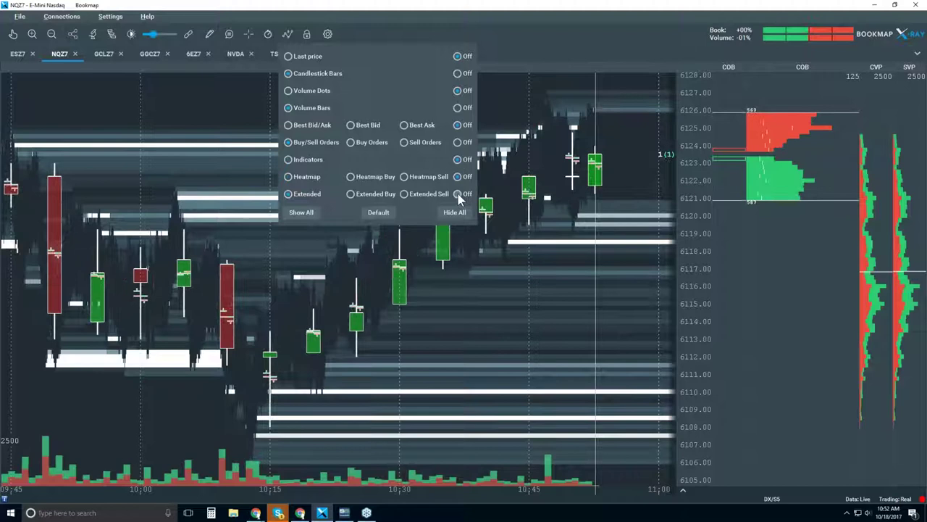
left_click(458, 194)
left_click(540, 171)
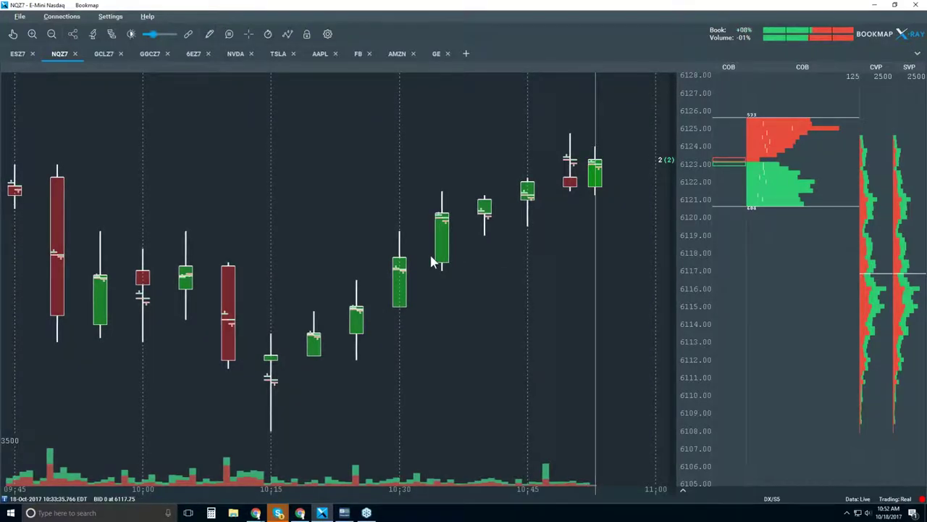
- Turn the Best Bid/Ask layer back on in the chart layers panel
left_click(289, 35)
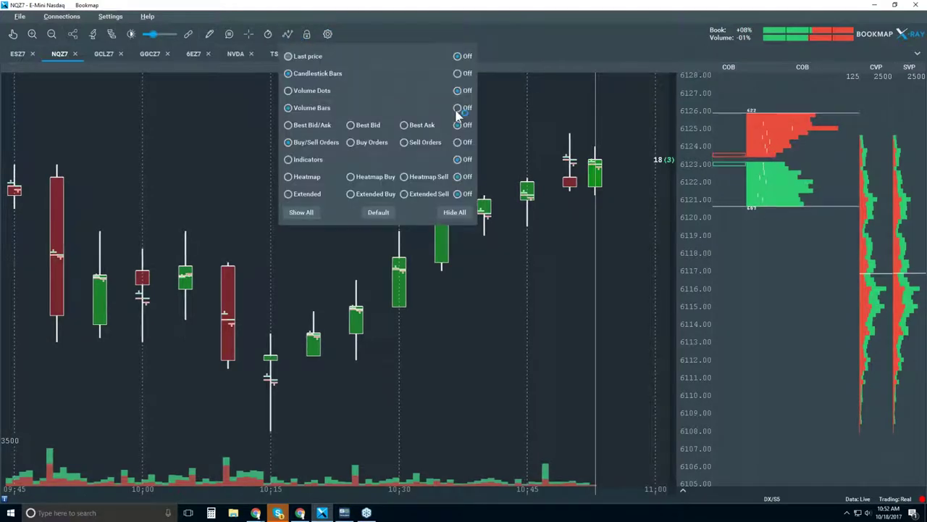
left_click(288, 125)
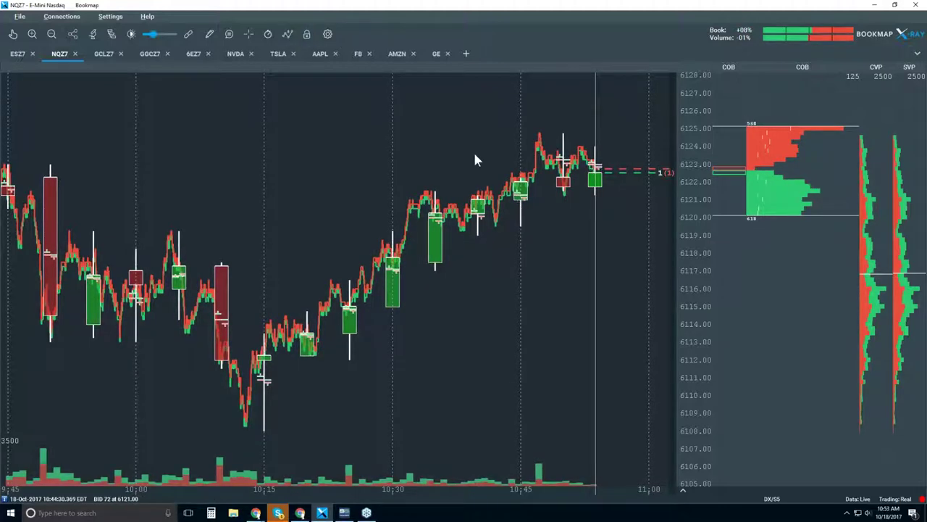
- Enable the Volume Dots layer over the candlesticks and bid/ask lines
left_click(287, 34)
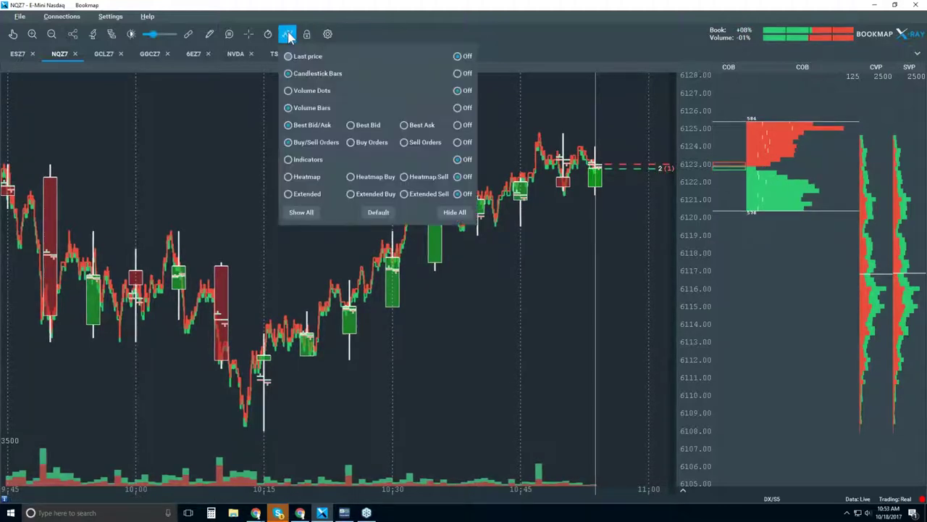
left_click(321, 91)
left_click(539, 247)
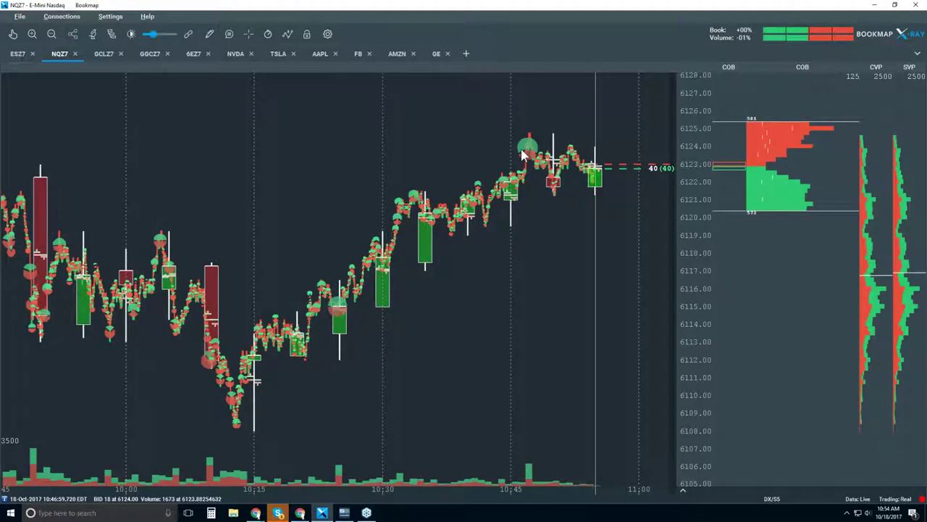
- Turn the Heatmap layer back on in the chart layers panel
left_click(287, 34)
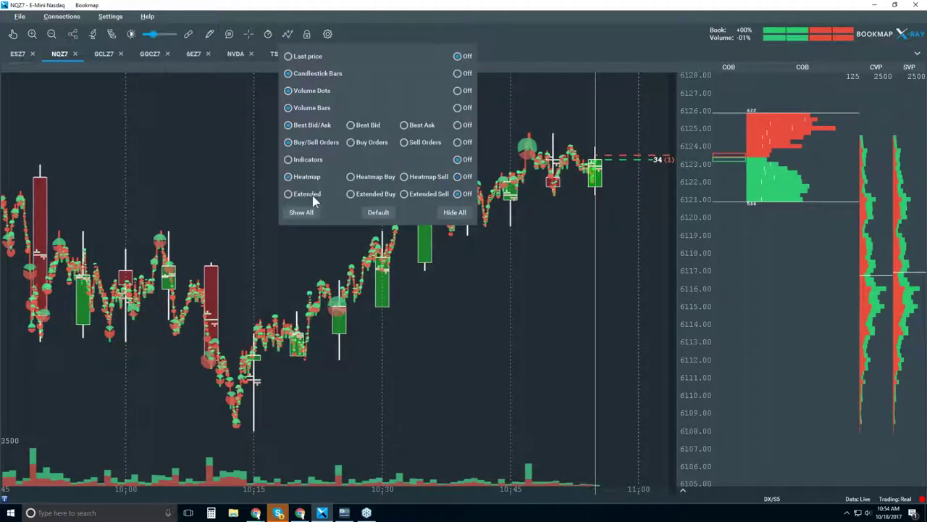
left_click(310, 179)
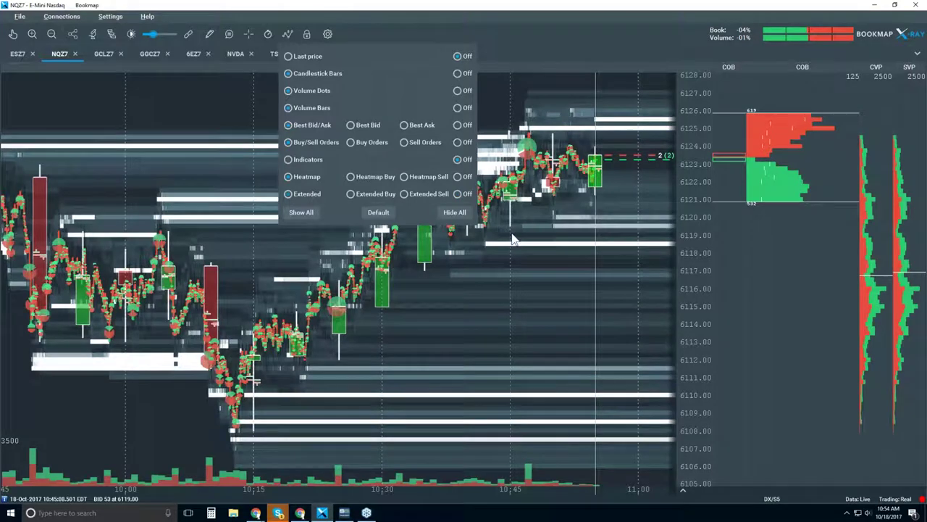
left_click(512, 239)
- Set the Candlestick Bars layer to Off, leaving volume dots over the heatmap
left_click(287, 34)
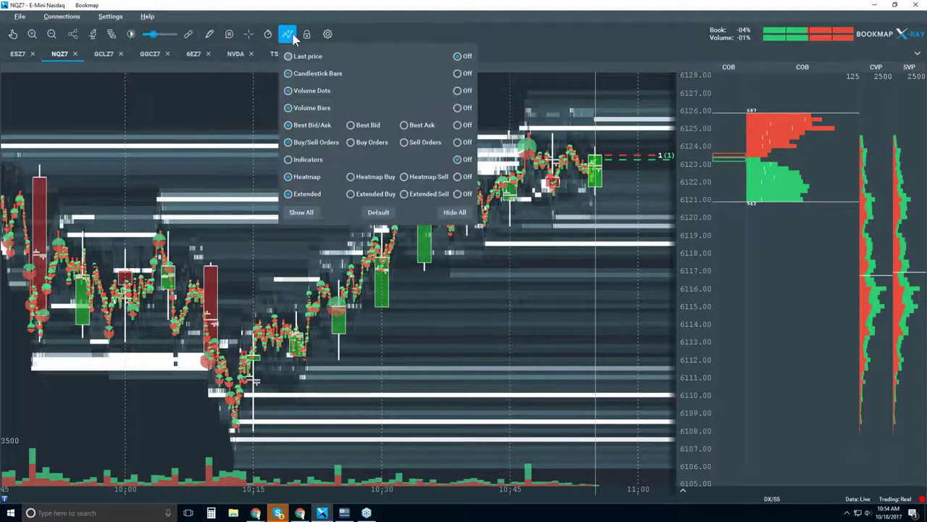
left_click(464, 73)
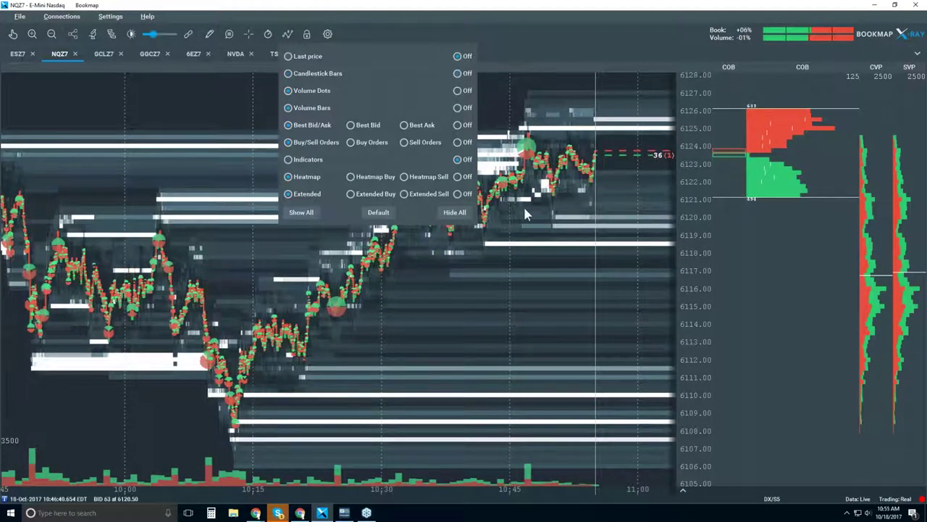
left_click(523, 204)
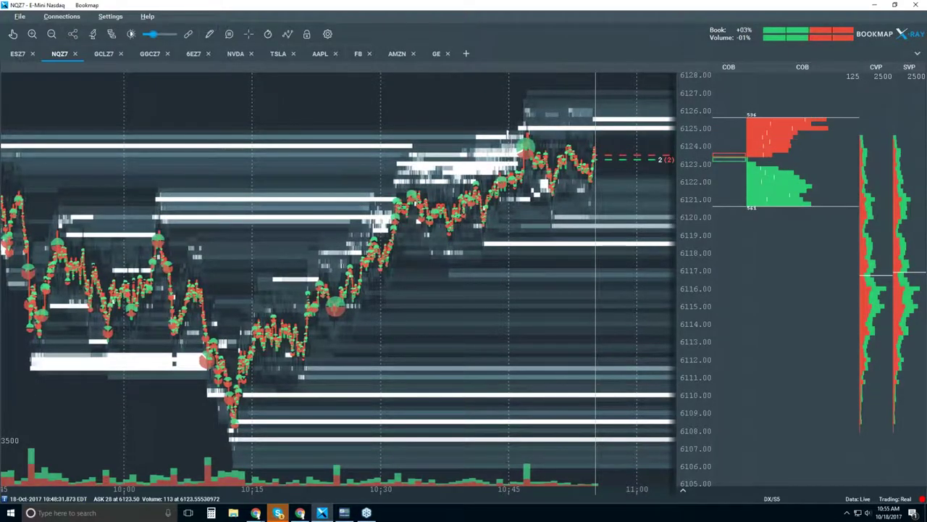
- Zoom in to 10:46–10:56 and drag the price-axis/COB border right to widen the chart
scroll(516, 129, "up", 5)
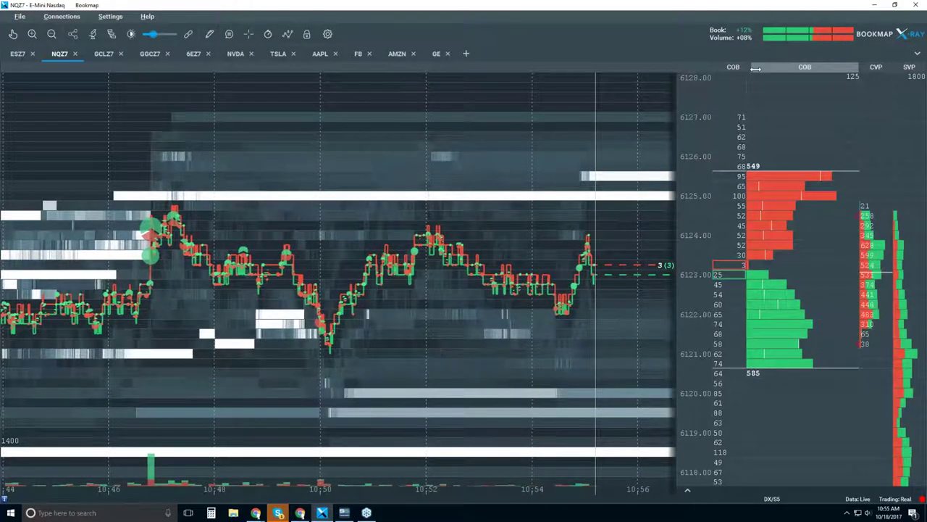
left_click_drag(714, 73, 723, 73)
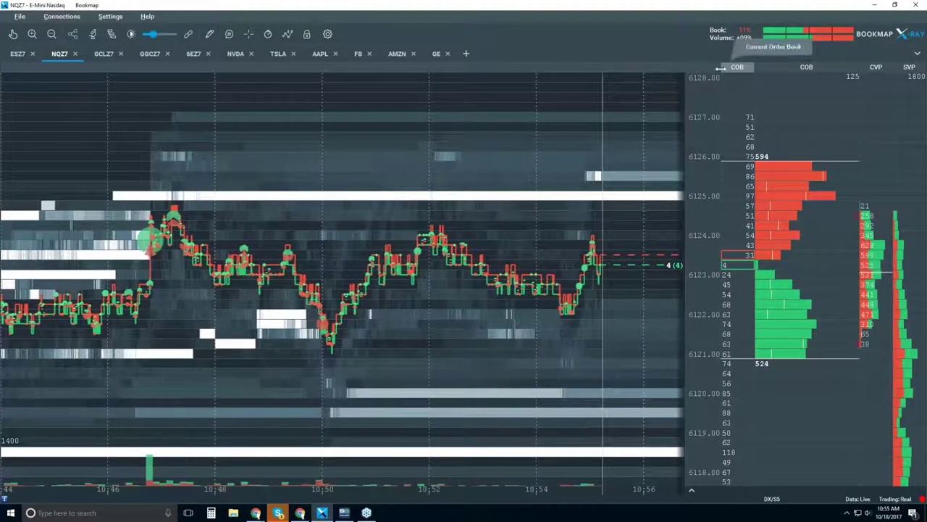
mouse_move(754, 68)
left_mouse_down()
mouse_move(788, 69)
mouse_move(743, 66)
left_mouse_up()
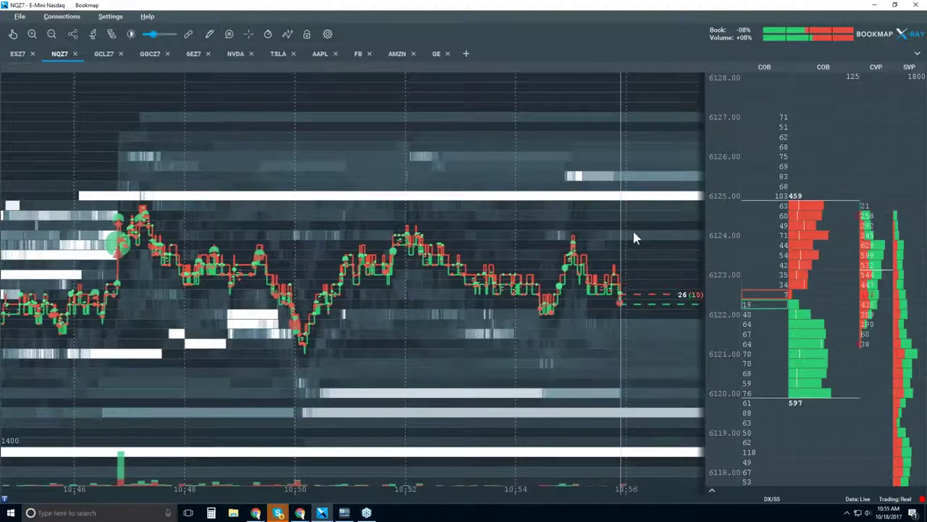
- Zoom the heatmap out until the time axis covers about 10:20 to 11:00
scroll(634, 230, "down", 3)
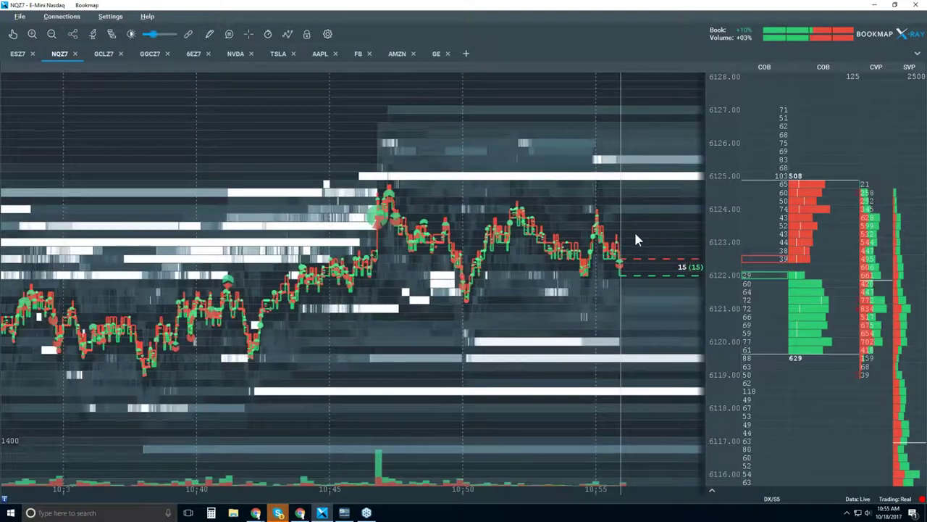
scroll(634, 229, "down", 2)
scroll(486, 258, "down", 2)
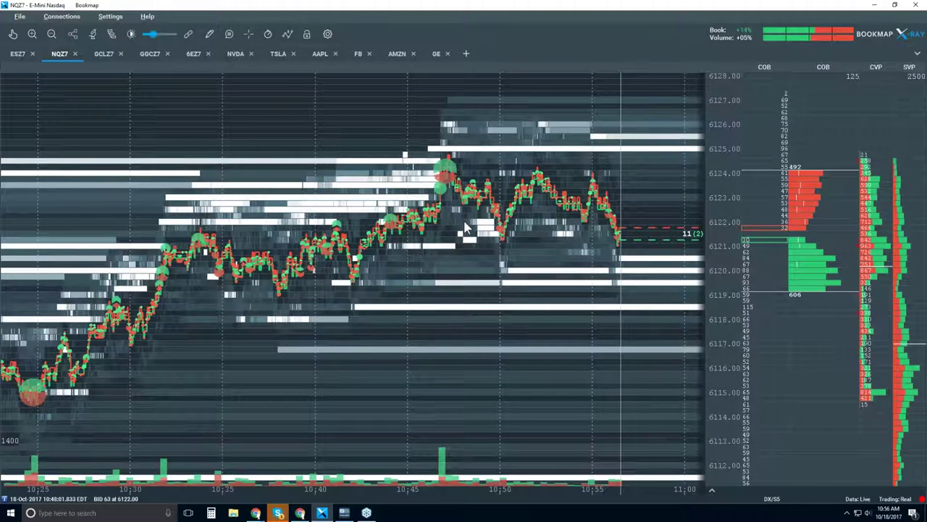
scroll(466, 226, "down", 1)
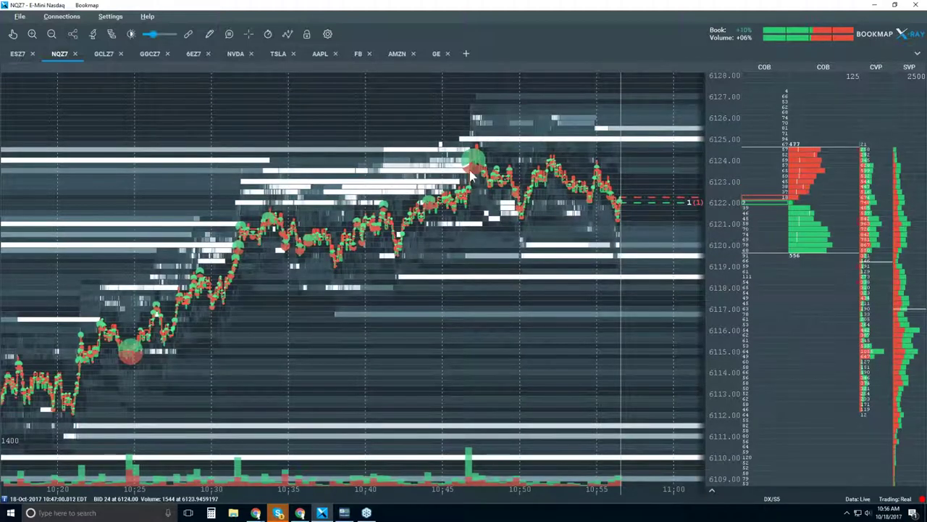